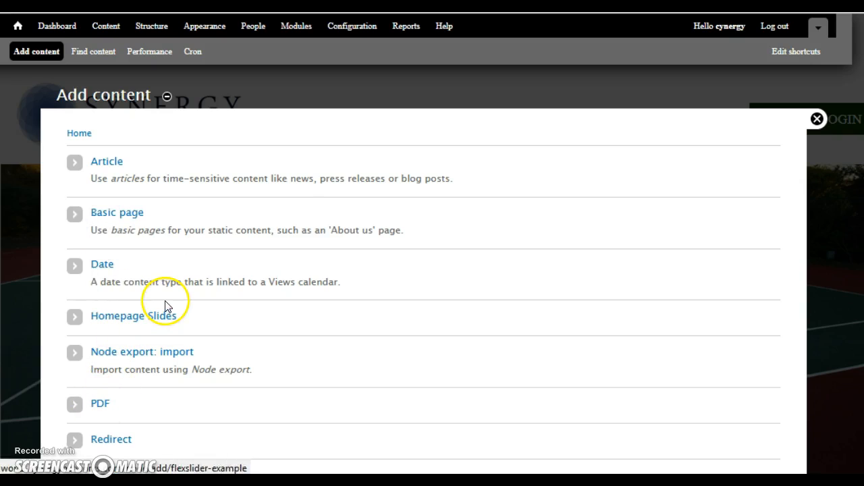
- Create a new Basic page titled "Test Page" with the body text "This is the body"
{"action": "left_click", "coordinate": [115, 216]}
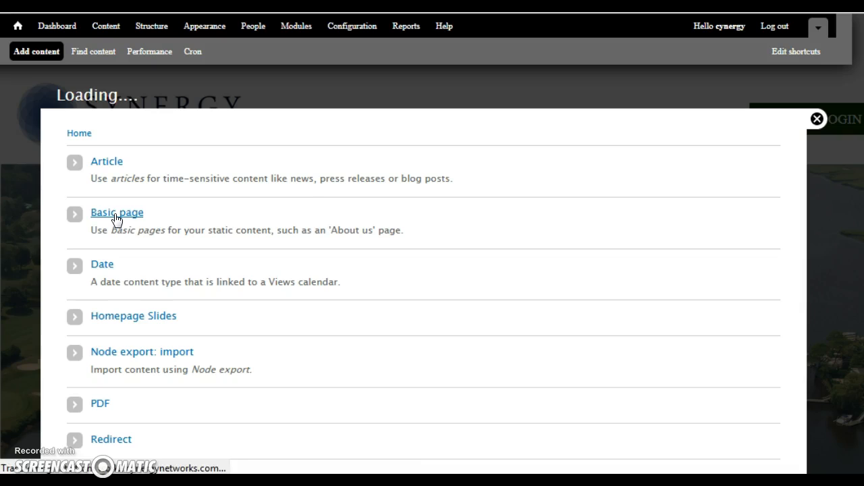
{"action": "left_click", "coordinate": [119, 173]}
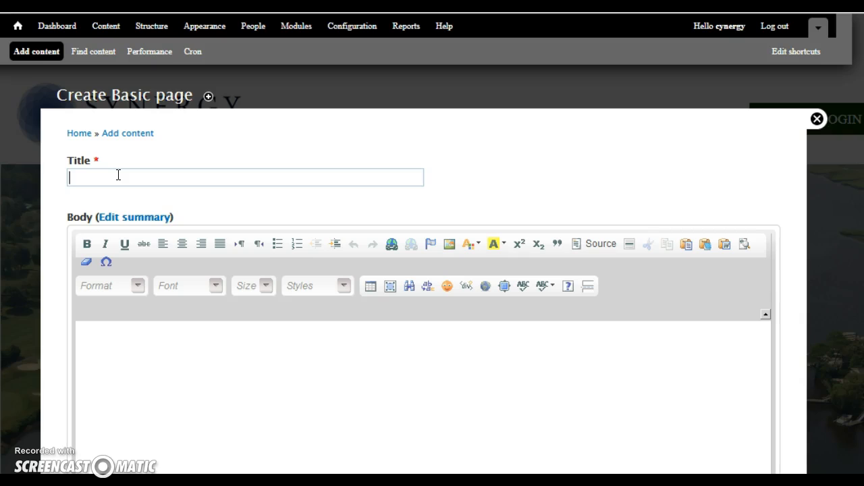
{"action": "type", "text": "Test "}
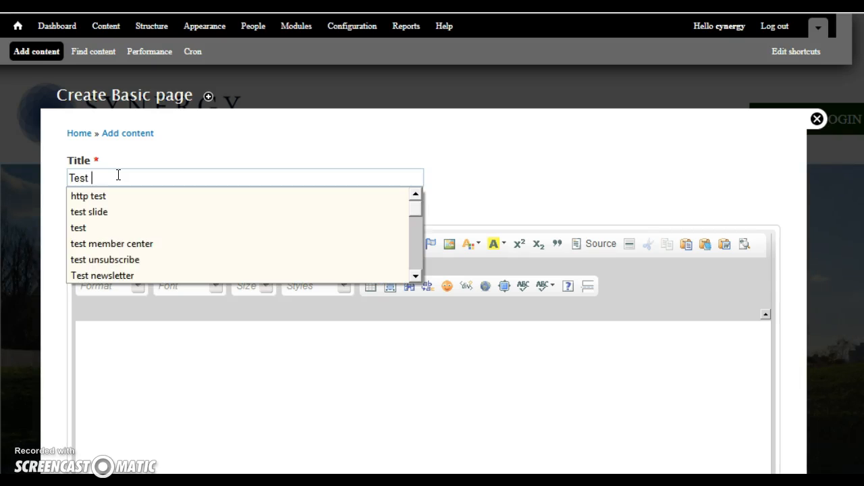
{"action": "type", "text": "Page"}
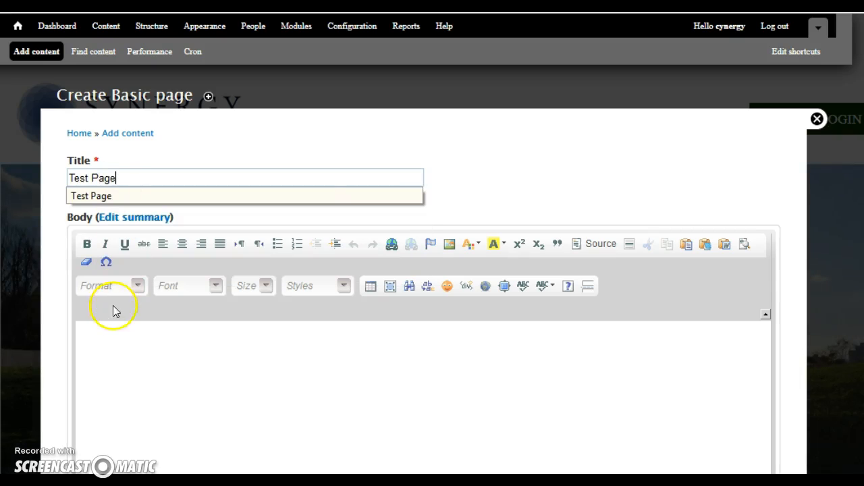
{"action": "left_click", "coordinate": [109, 332]}
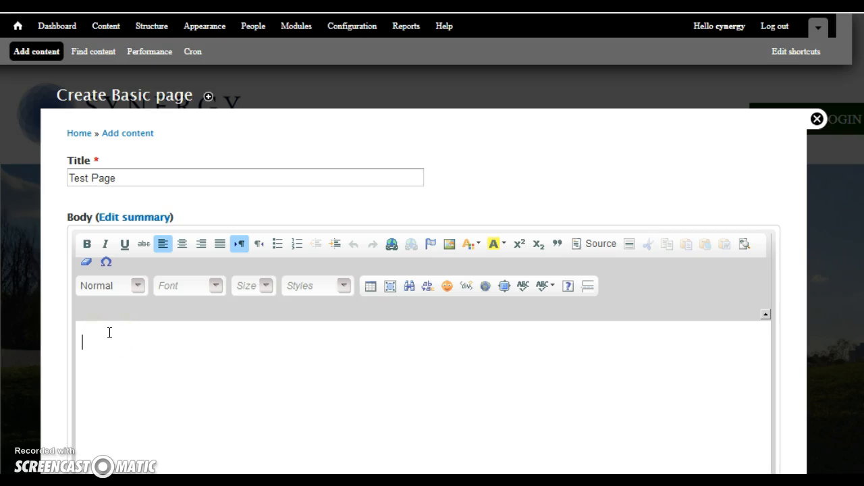
{"action": "type", "text": "This is the body"}
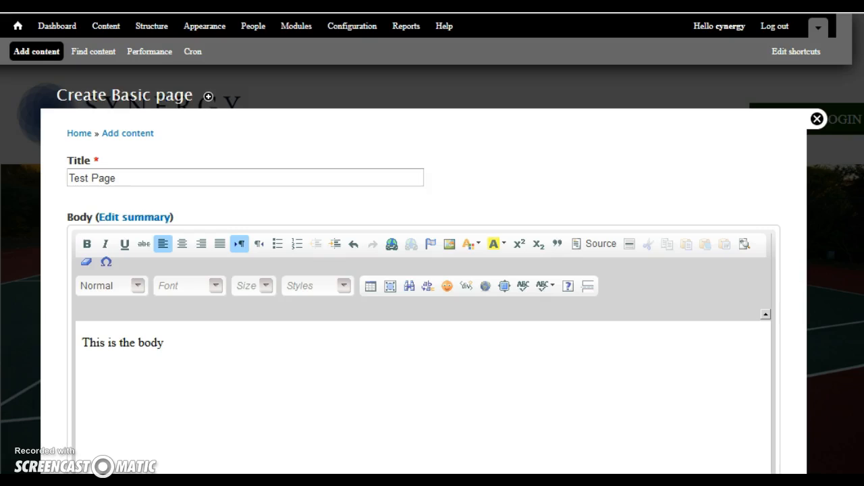
- Enable a menu link for the page in its menu settings
{"action": "scroll", "coordinate": [544, 284], "scroll_direction": "down", "scroll_amount": 1}
{"action": "scroll", "coordinate": [424, 270], "scroll_direction": "down", "scroll_amount": 7}
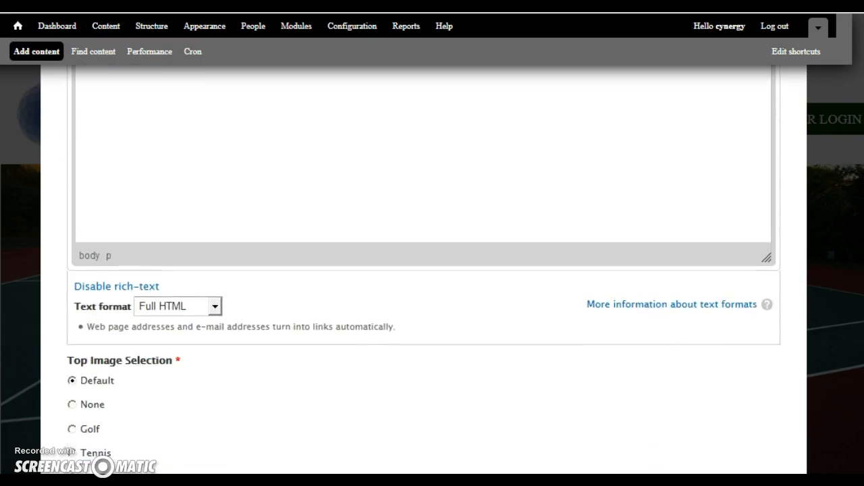
{"action": "scroll", "coordinate": [424, 270], "scroll_direction": "down", "scroll_amount": 1}
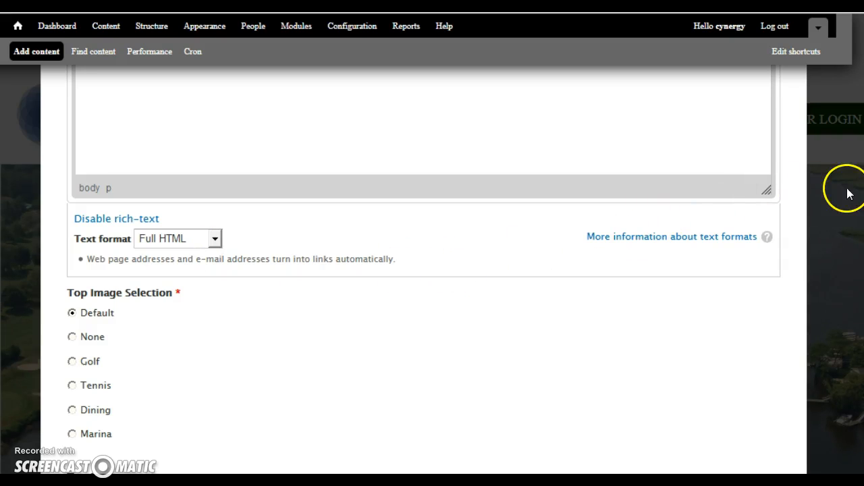
{"action": "scroll", "coordinate": [424, 270], "scroll_direction": "down", "scroll_amount": 5}
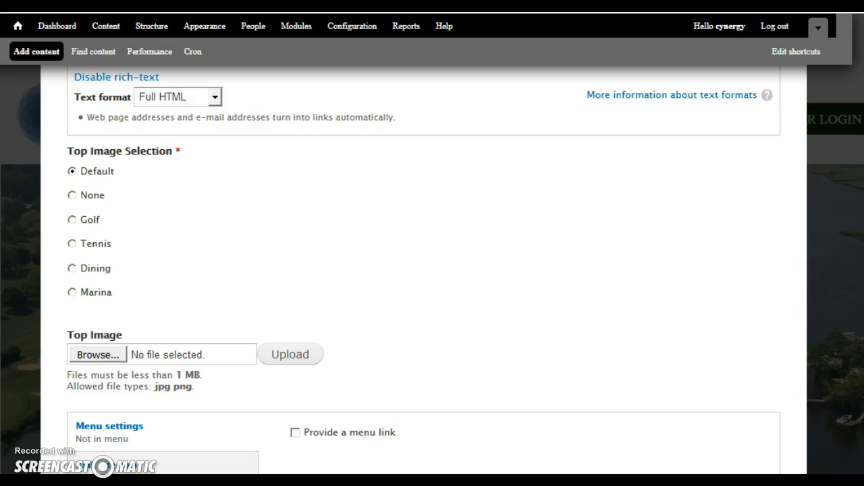
{"action": "scroll", "coordinate": [424, 270], "scroll_direction": "down", "scroll_amount": 1}
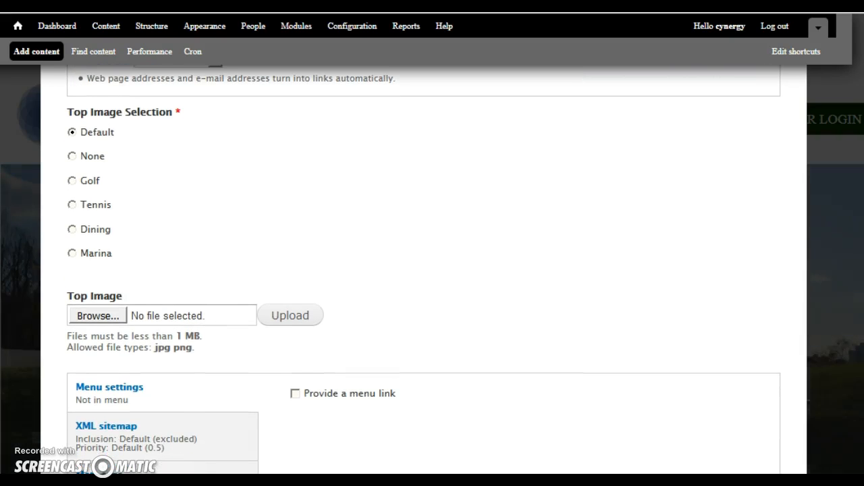
{"action": "scroll", "coordinate": [424, 270], "scroll_direction": "down", "scroll_amount": 6}
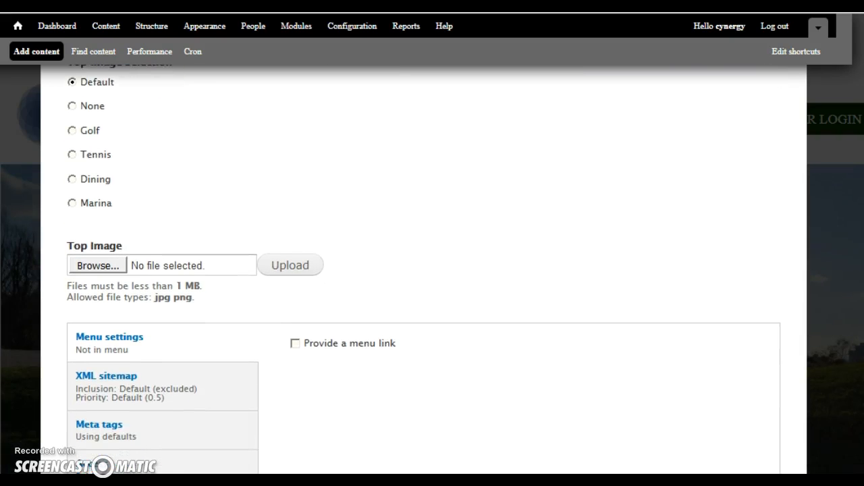
{"action": "scroll", "coordinate": [424, 270], "scroll_direction": "down", "scroll_amount": 2}
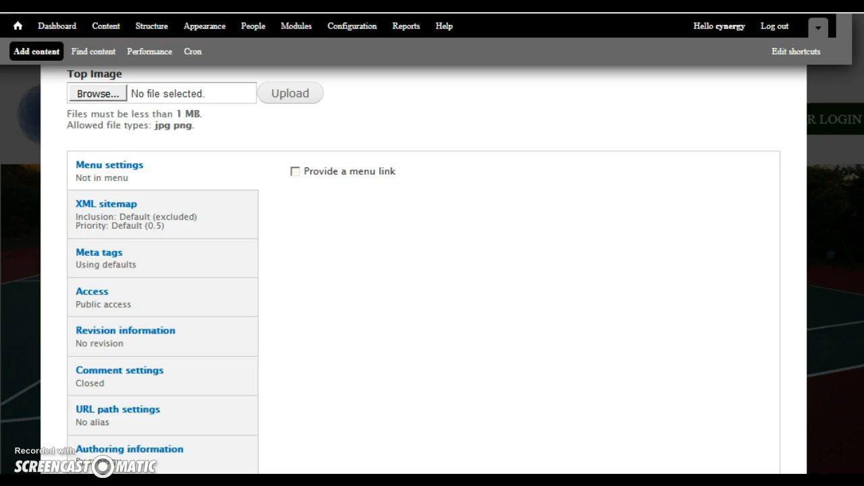
{"action": "left_click", "coordinate": [295, 172]}
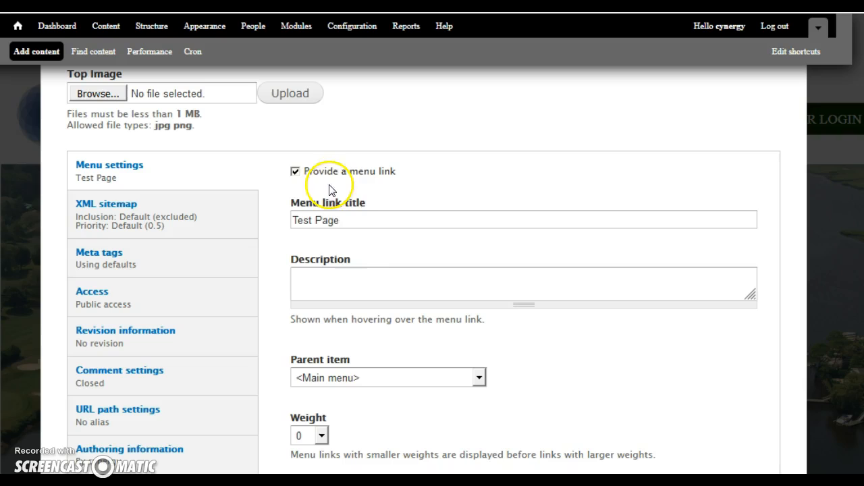
{"action": "left_click", "coordinate": [351, 218]}
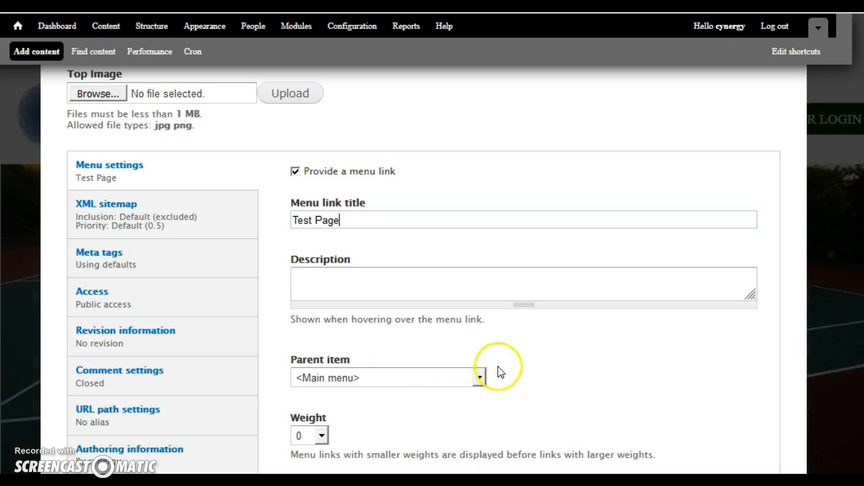
- Toggle the Public, Member and Editor view access checkboxes on and off in the Access settings
{"action": "scroll", "coordinate": [800, 356], "scroll_direction": "down", "scroll_amount": 1}
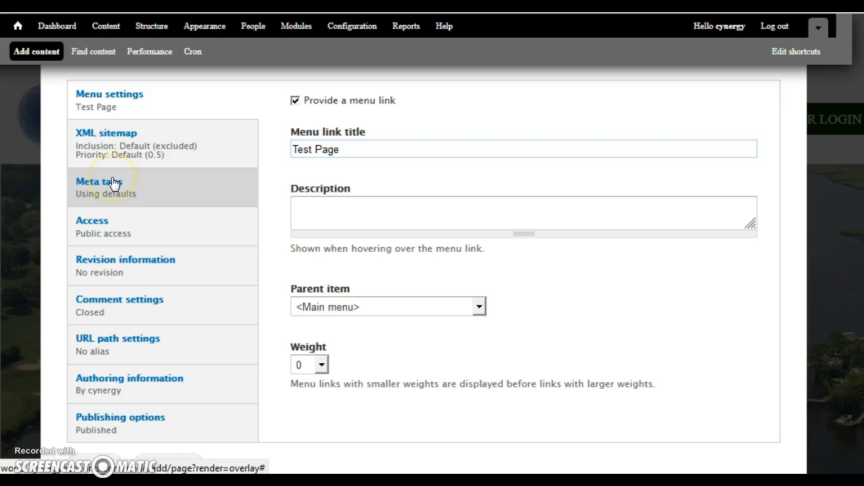
{"action": "left_click", "coordinate": [96, 226]}
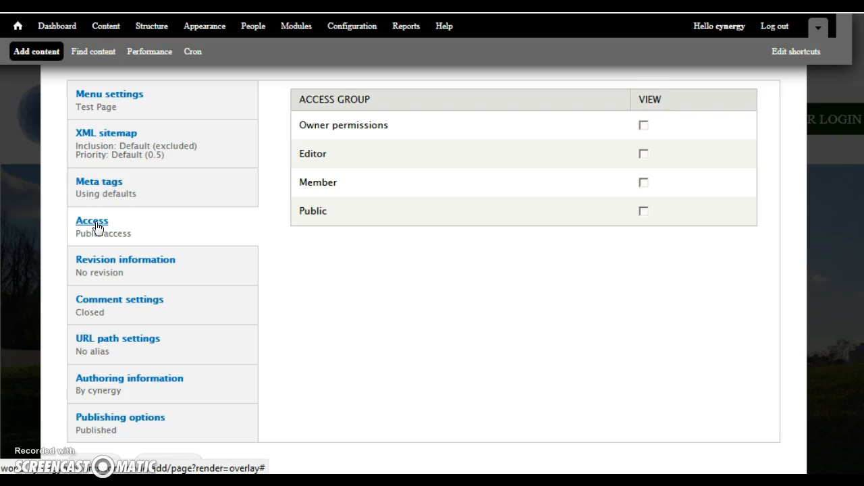
{"action": "left_click", "coordinate": [642, 212]}
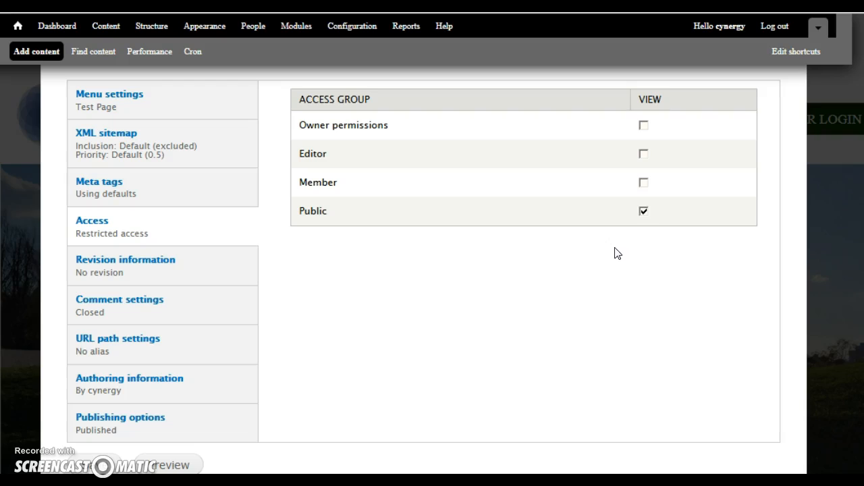
{"action": "left_click", "coordinate": [643, 213]}
{"action": "left_click", "coordinate": [643, 184]}
{"action": "left_click", "coordinate": [552, 289]}
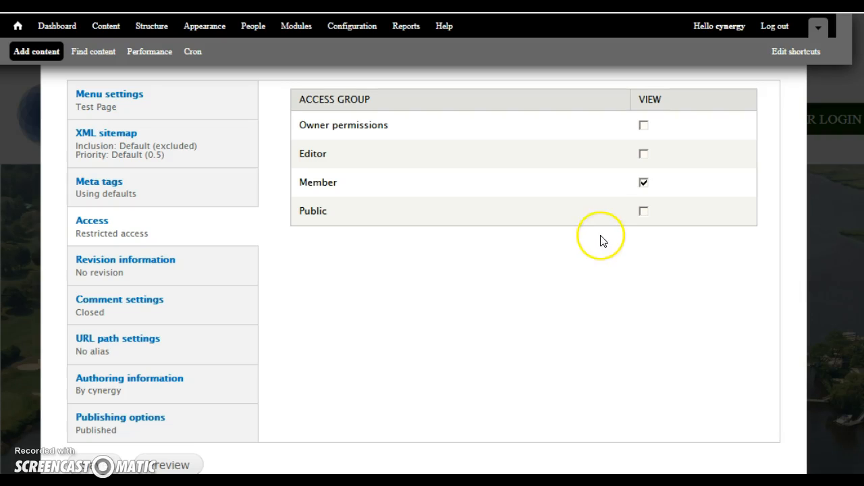
{"action": "left_click", "coordinate": [643, 183]}
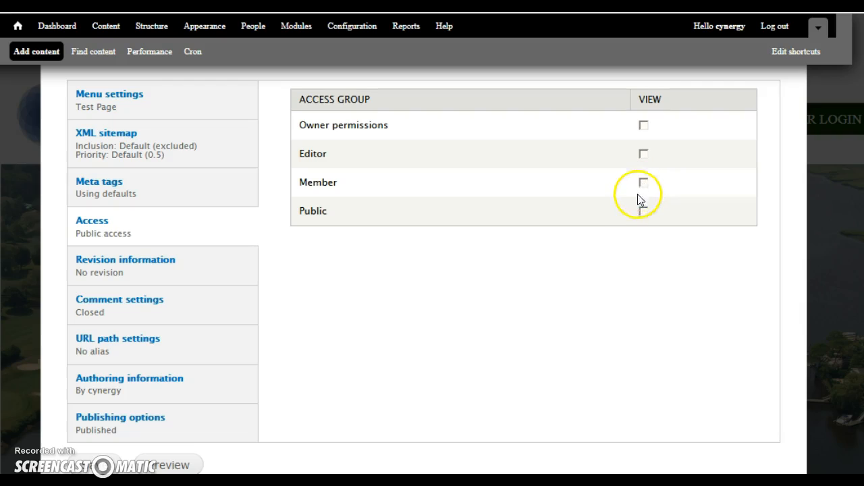
{"action": "left_click", "coordinate": [643, 212]}
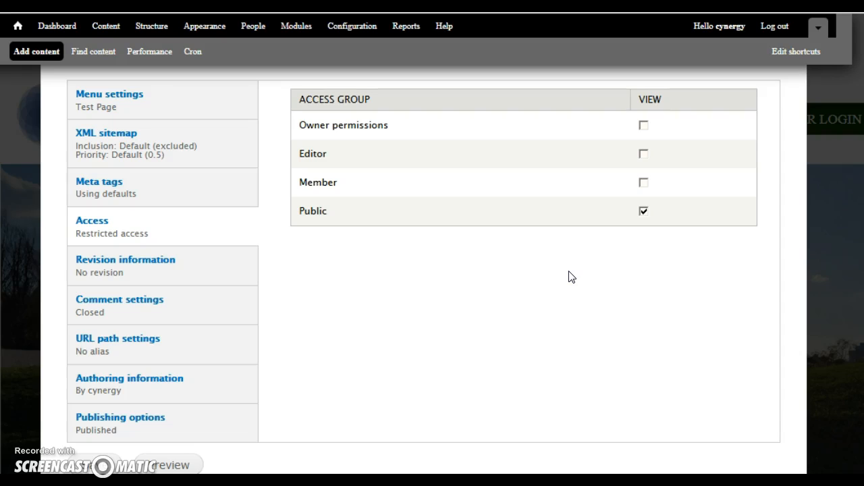
{"action": "left_click", "coordinate": [643, 211]}
{"action": "left_click", "coordinate": [644, 154]}
{"action": "left_click", "coordinate": [644, 154]}
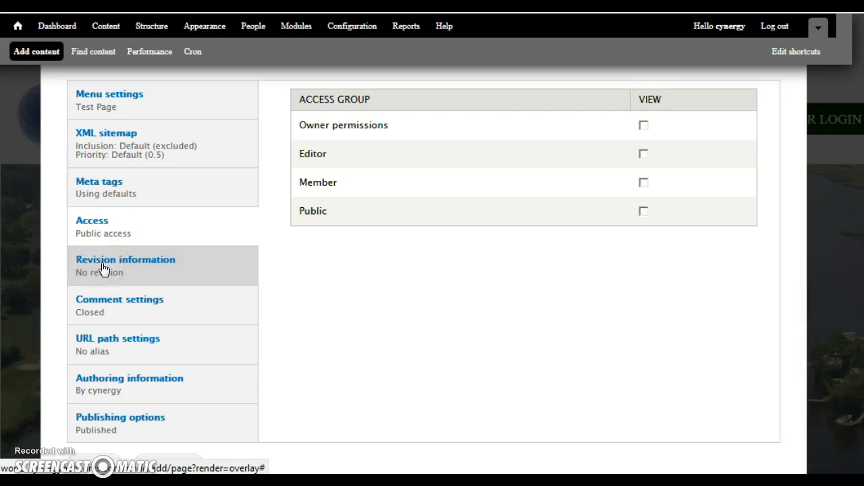
- Set the page's URL alias to test-page and save the page
{"action": "left_click", "coordinate": [101, 301]}
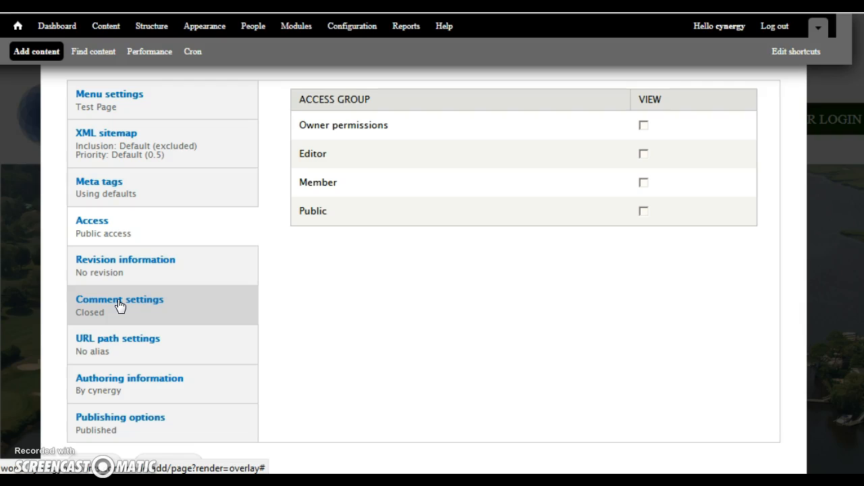
{"action": "left_click", "coordinate": [118, 305]}
{"action": "left_click", "coordinate": [112, 348]}
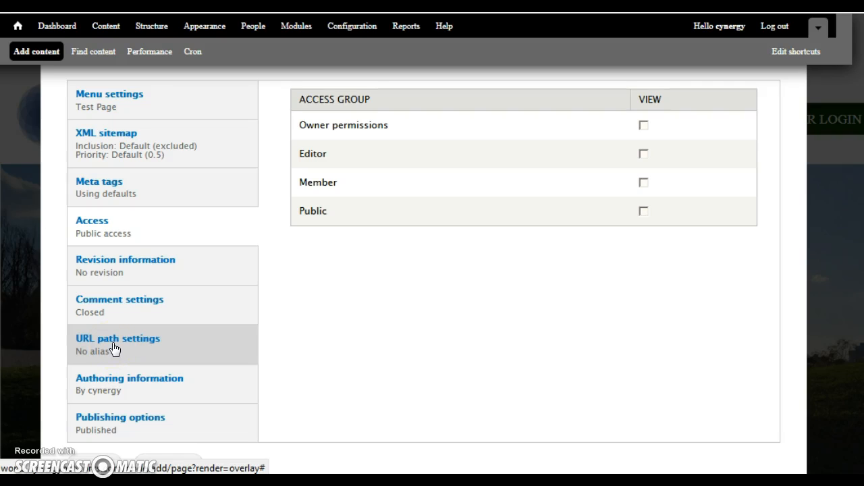
{"action": "left_click", "coordinate": [114, 349]}
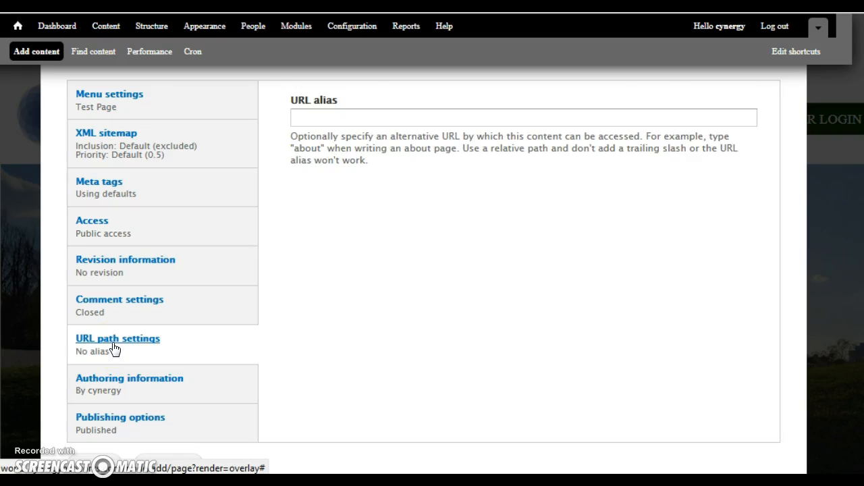
{"action": "left_click", "coordinate": [363, 119]}
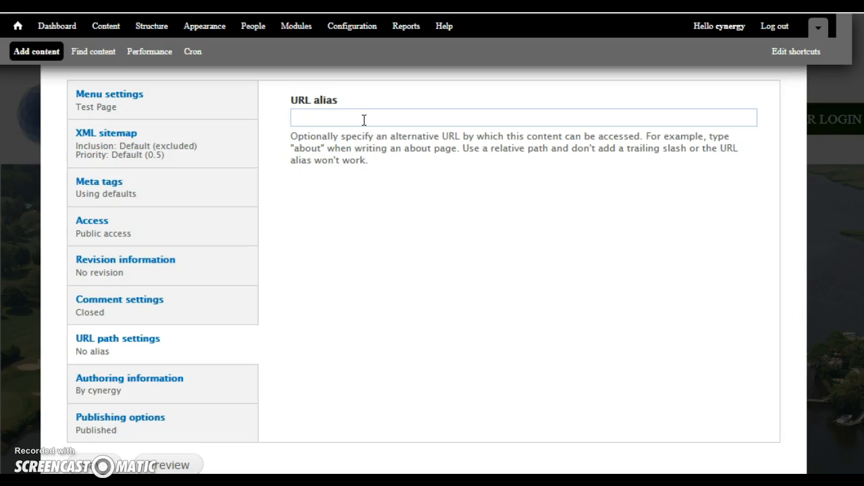
{"action": "type", "text": "www.synergyinnovativesystems.com"}
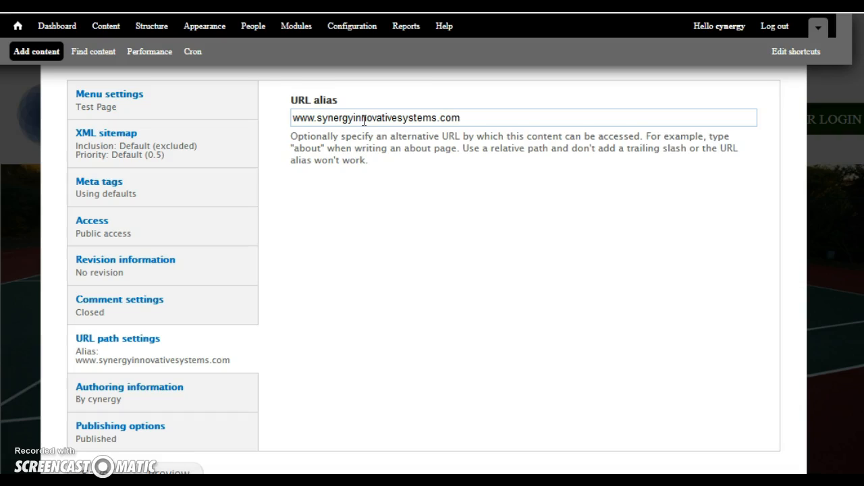
{"action": "type", "text": "/te"}
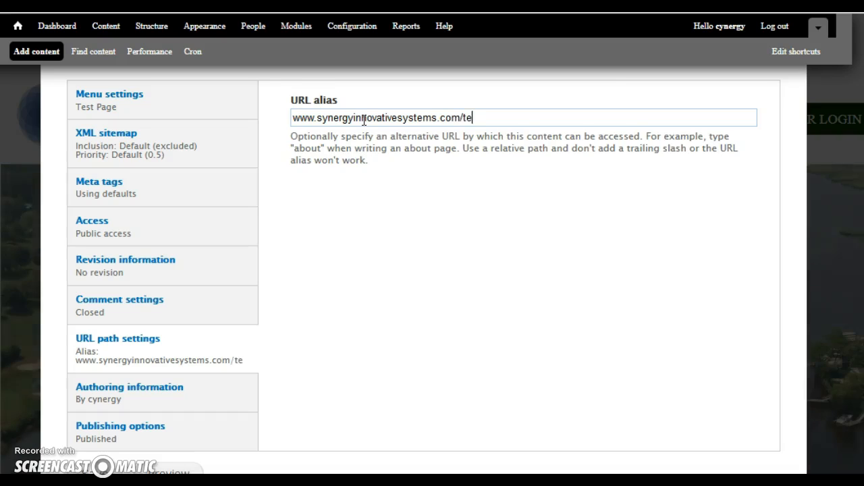
{"action": "type", "text": "st-page"}
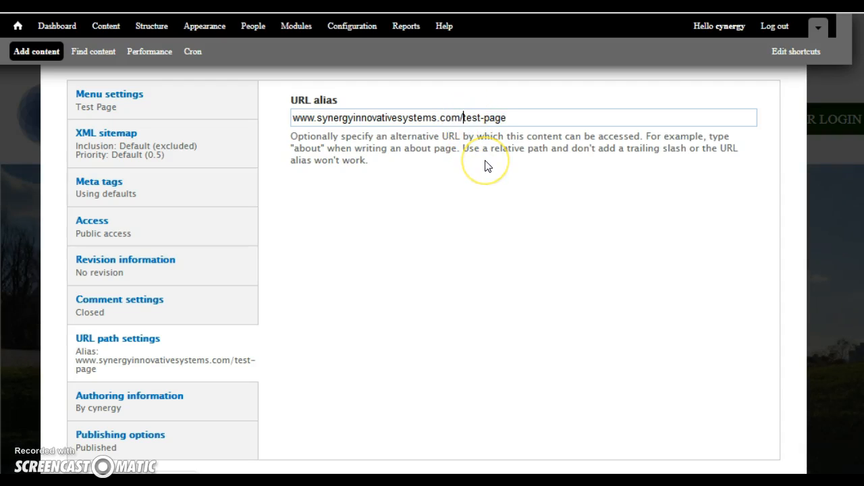
{"action": "key", "text": "BackSpace"}
{"action": "key", "text": "BackSpace"}
{"action": "key", "text": "BackSpace"}
{"action": "key", "text": "BackSpace"}
{"action": "key", "text": "BackSpace"}
{"action": "key", "text": "BackSpace"}
{"action": "key", "text": "BackSpace"}
{"action": "key", "text": "BackSpace"}
{"action": "key", "text": "BackSpace"}
{"action": "key", "text": "BackSpace"}
{"action": "key", "text": "BackSpace"}
{"action": "key", "text": "BackSpace"}
{"action": "key", "text": "BackSpace"}
{"action": "key", "text": "BackSpace"}
{"action": "key", "text": "BackSpace"}
{"action": "key", "text": "BackSpace"}
{"action": "key", "text": "BackSpace"}
{"action": "key", "text": "BackSpace"}
{"action": "key", "text": "BackSpace"}
{"action": "key", "text": "BackSpace"}
{"action": "key", "text": "BackSpace"}
{"action": "key", "text": "BackSpace"}
{"action": "key", "text": "BackSpace"}
{"action": "key", "text": "BackSpace"}
{"action": "key", "text": "BackSpace"}
{"action": "key", "text": "BackSpace"}
{"action": "key", "text": "BackSpace"}
{"action": "key", "text": "BackSpace"}
{"action": "key", "text": "BackSpace"}
{"action": "key", "text": "BackSpace"}
{"action": "key", "text": "BackSpace"}
{"action": "key", "text": "BackSpace"}
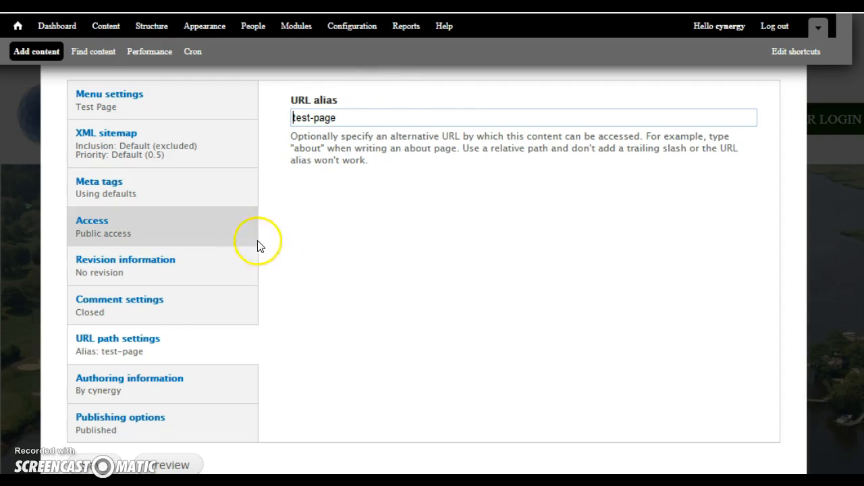
{"action": "left_click", "coordinate": [82, 462]}
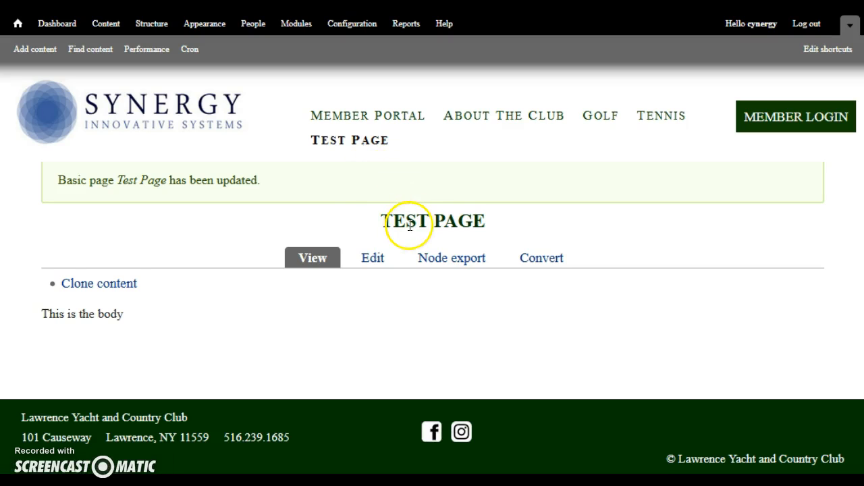
- Examine the saved page's tabs and body text by highlighting them
{"action": "left_click_drag", "start_coordinate": [505, 258], "coordinate": [276, 268]}
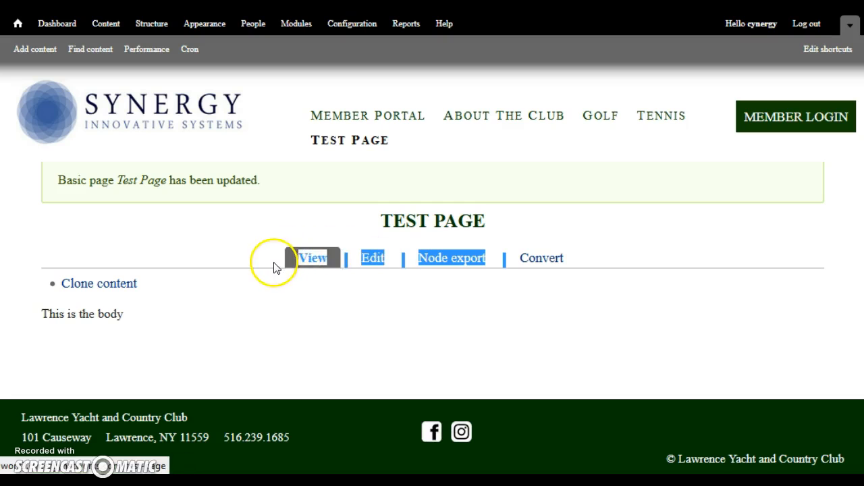
{"action": "left_click", "coordinate": [347, 286]}
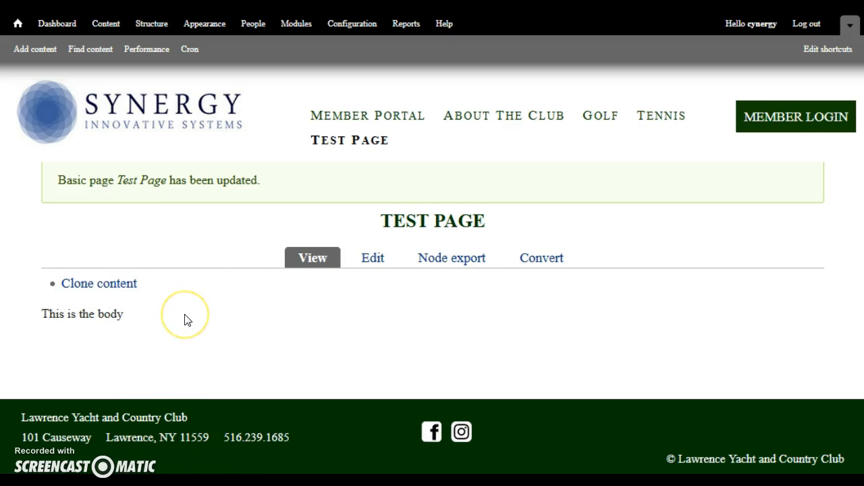
{"action": "left_click_drag", "start_coordinate": [139, 317], "coordinate": [42, 316]}
- Reopen the page's edit form, check the test-page alias in its URL path settings and save the page again
{"action": "left_click", "coordinate": [340, 376]}
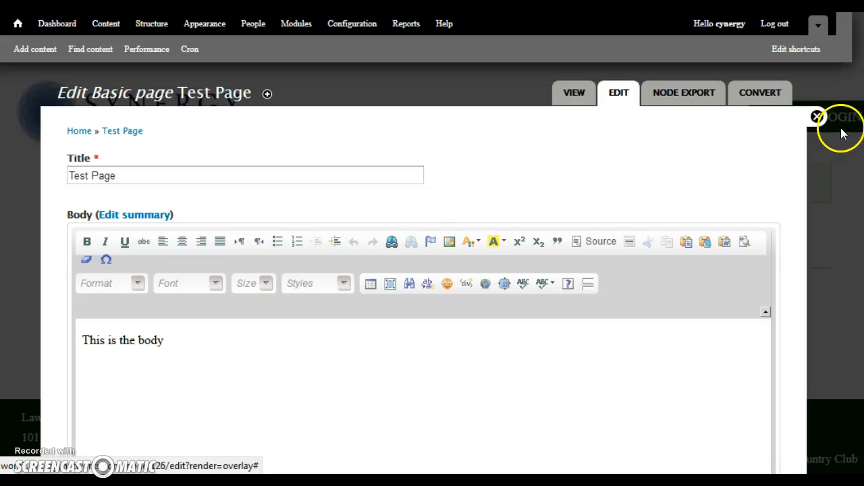
{"action": "scroll", "coordinate": [432, 270], "scroll_direction": "down", "scroll_amount": 5}
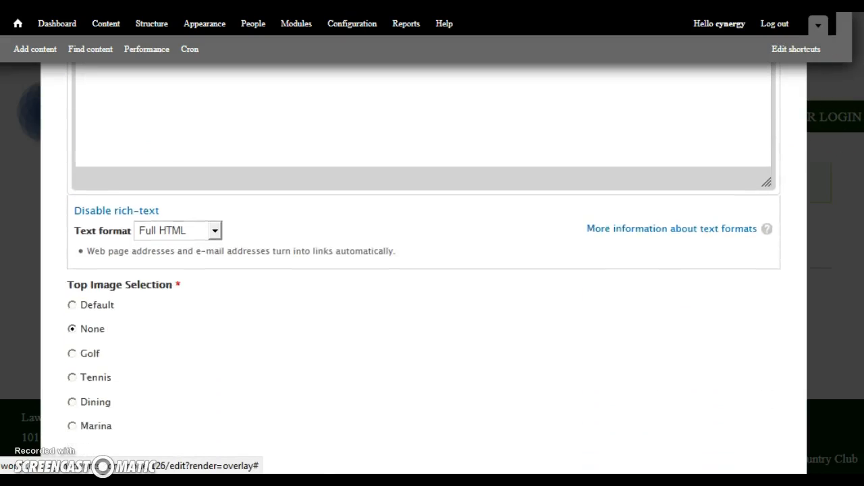
{"action": "scroll", "coordinate": [423, 270], "scroll_direction": "down", "scroll_amount": 5}
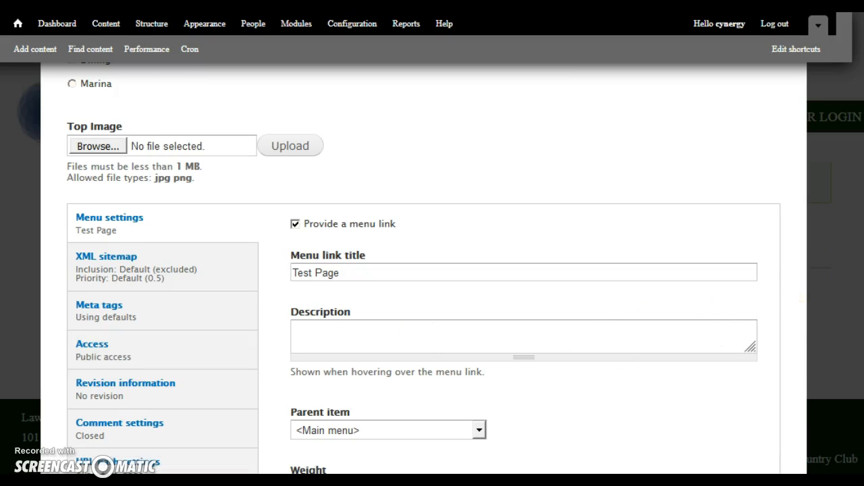
{"action": "scroll", "coordinate": [422, 270], "scroll_direction": "down", "scroll_amount": 2}
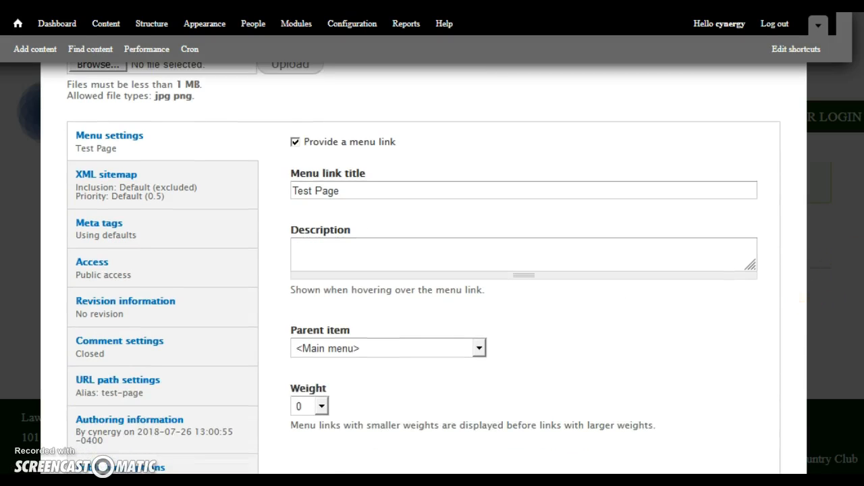
{"action": "left_click", "coordinate": [149, 392]}
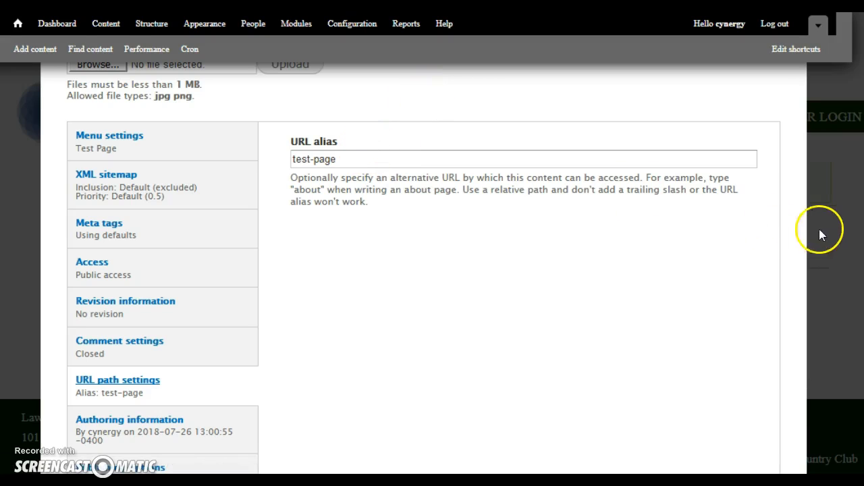
{"action": "scroll", "coordinate": [423, 270], "scroll_direction": "down", "scroll_amount": 3}
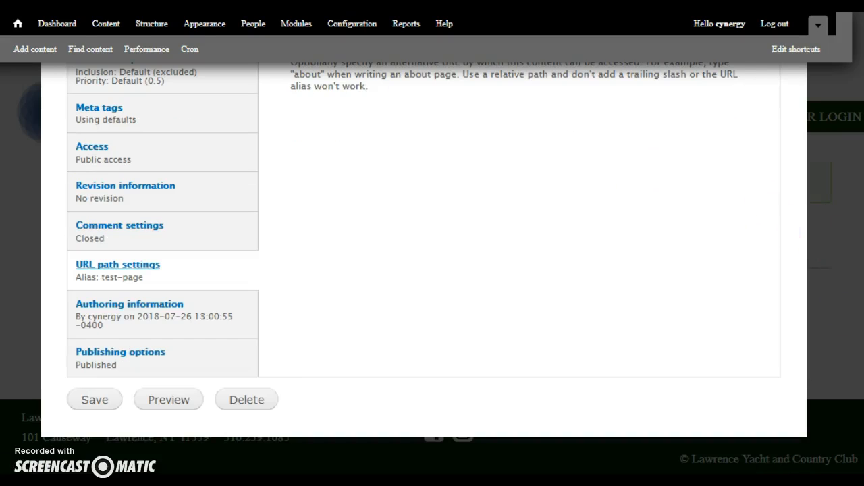
{"action": "left_click", "coordinate": [87, 401]}
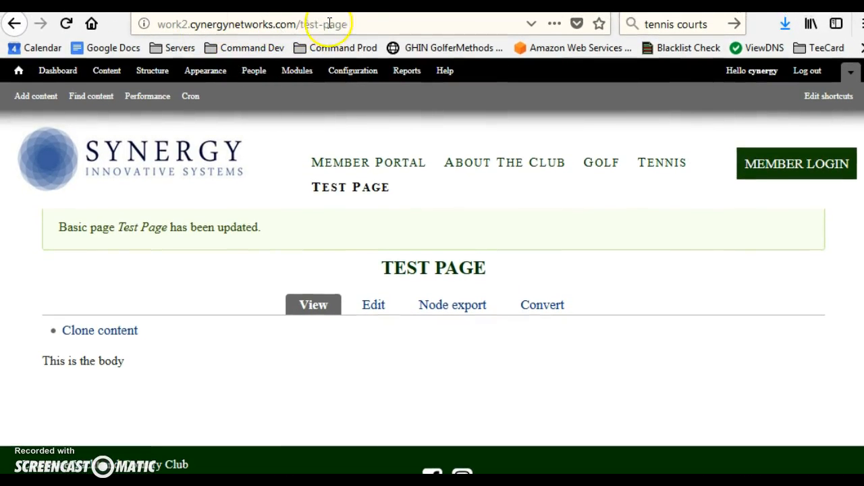
- Examine the page's web address, highlighting the site domain and then the test-page alias
{"action": "left_click_drag", "start_coordinate": [295, 24], "coordinate": [157, 24]}
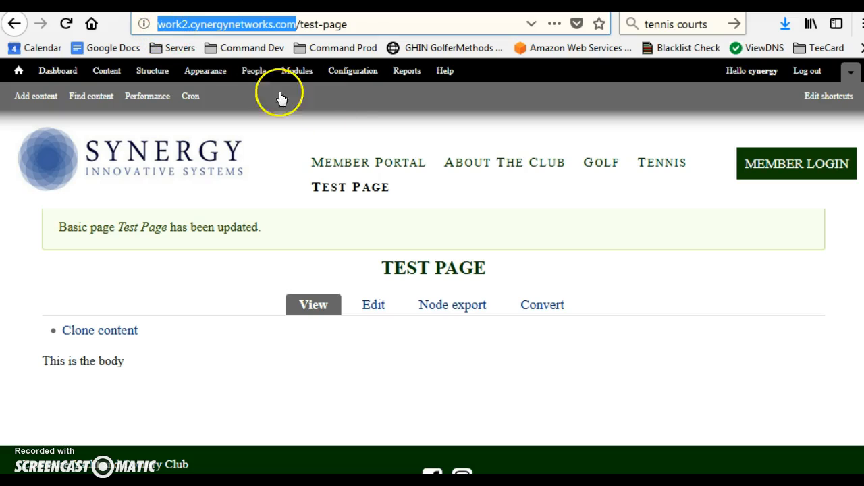
{"action": "left_click", "coordinate": [355, 24]}
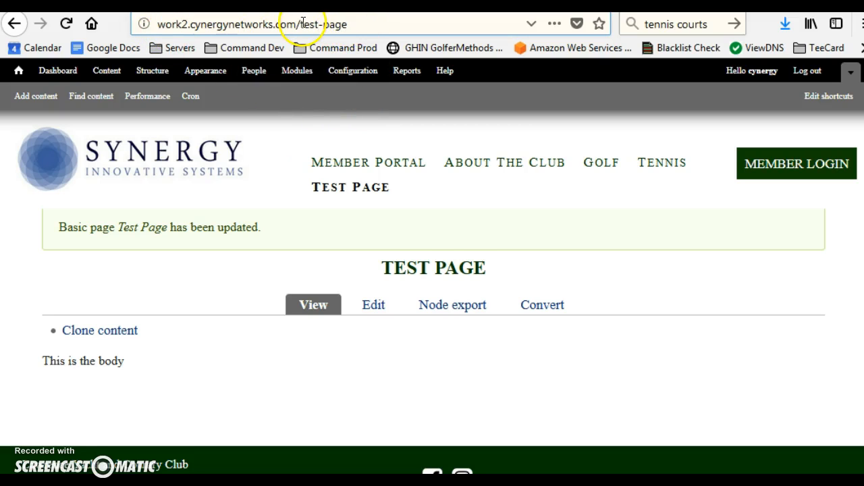
{"action": "left_click_drag", "start_coordinate": [300, 24], "coordinate": [350, 24]}
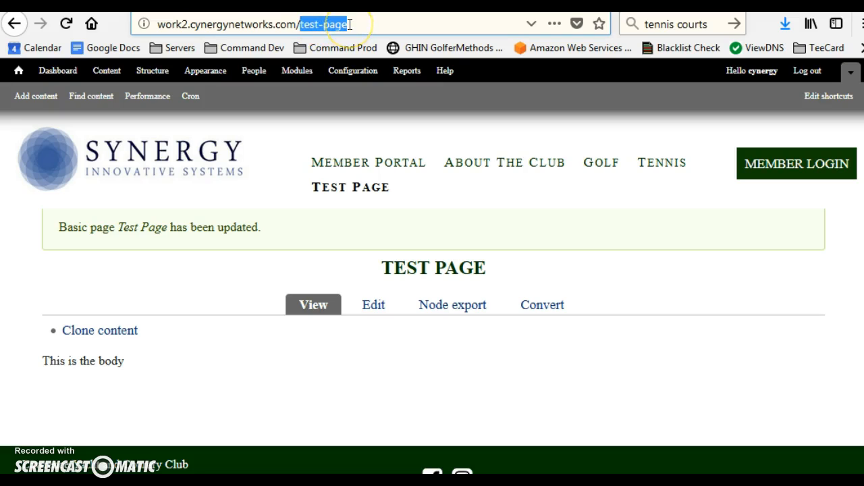